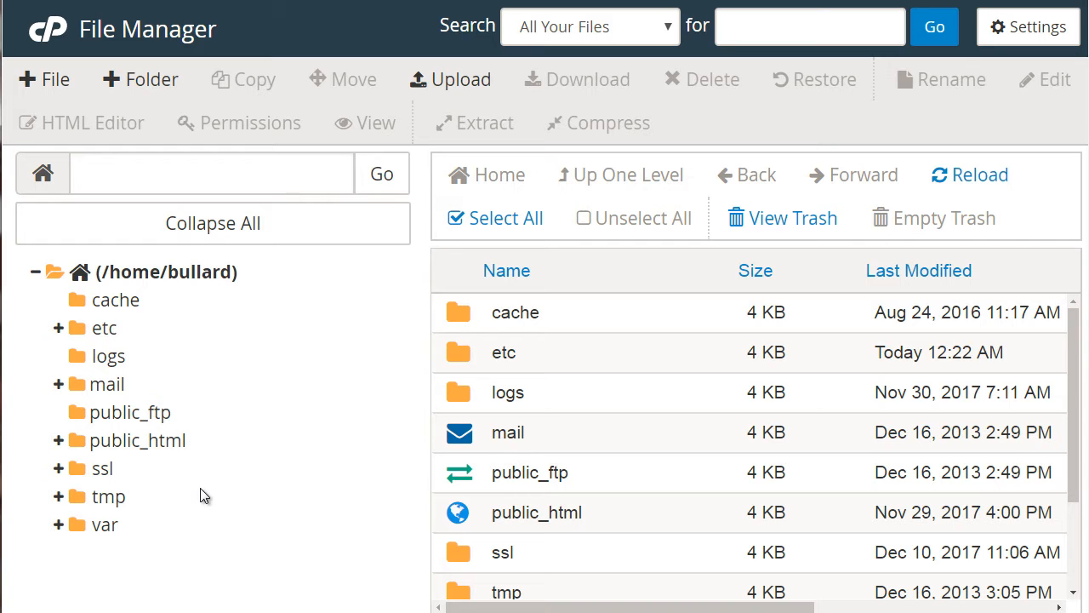
# - Open public_html and create a new folder named newfolder inside it
pyautogui.click(158, 444)
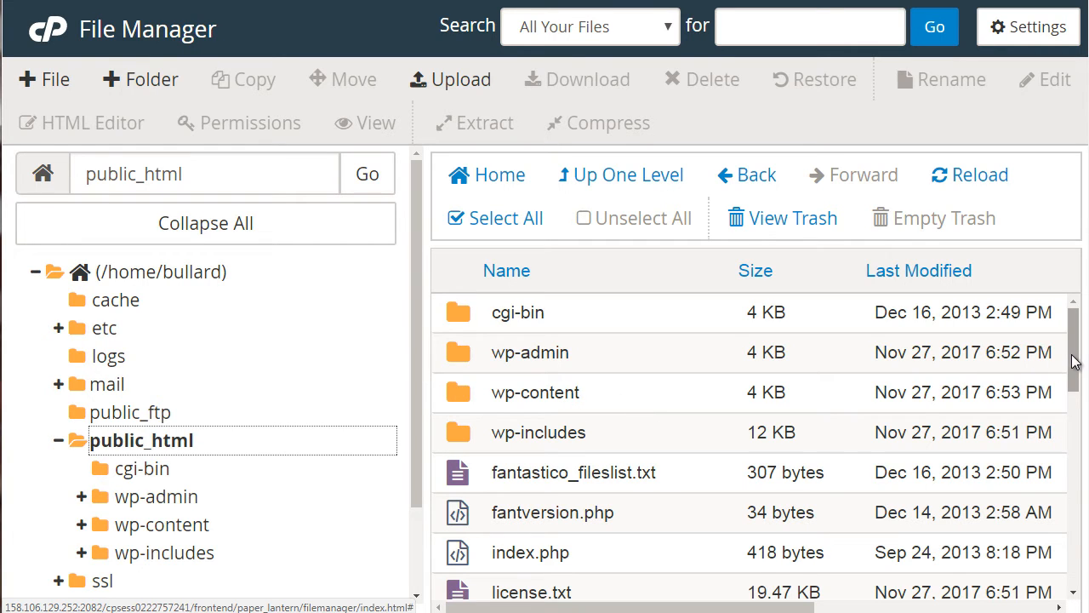
pyautogui.scroll(-1, 1074, 383)
pyautogui.scroll(-3, 1074, 383)
pyautogui.scroll(2, 1074, 395)
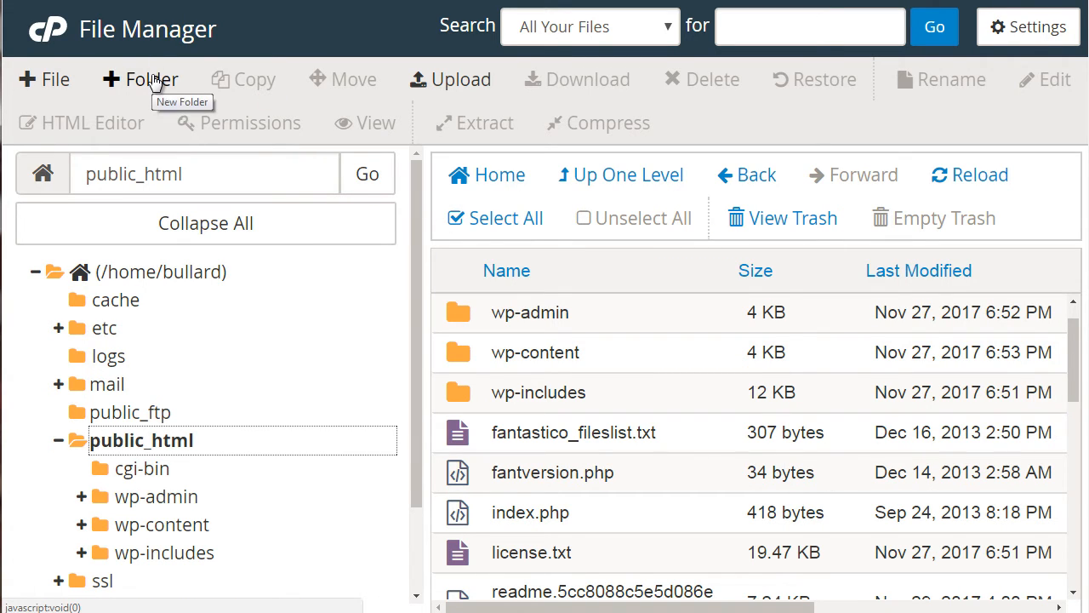
pyautogui.click(127, 77)
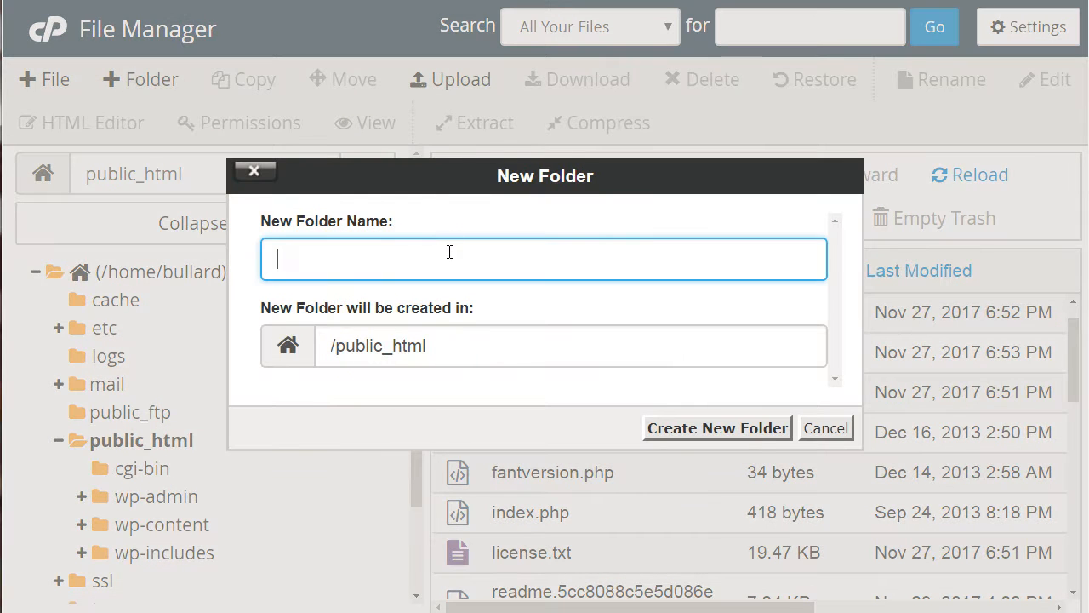
pyautogui.write('newfolder')
pyautogui.click(733, 432)
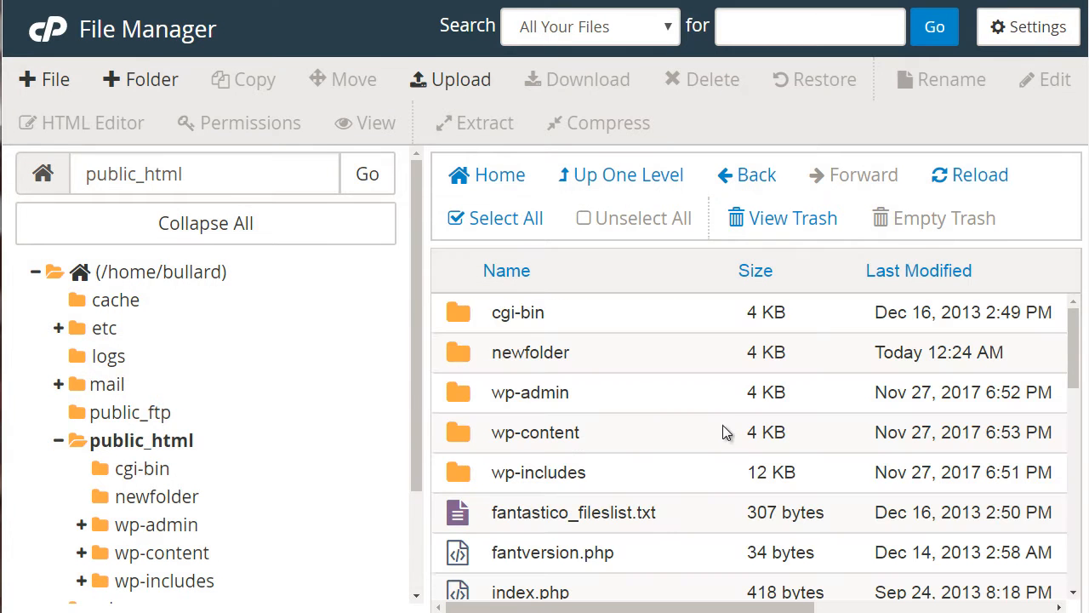
# - Open newfolder, upload the image check.png into it, and return to the folder
pyautogui.click(686, 366)
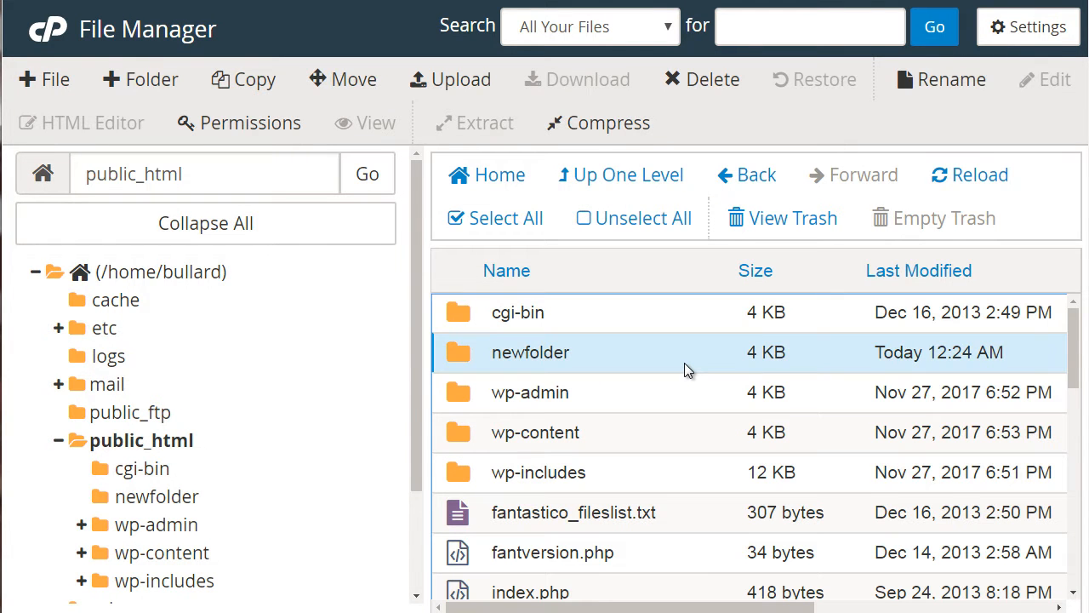
pyautogui.doubleClick(686, 368)
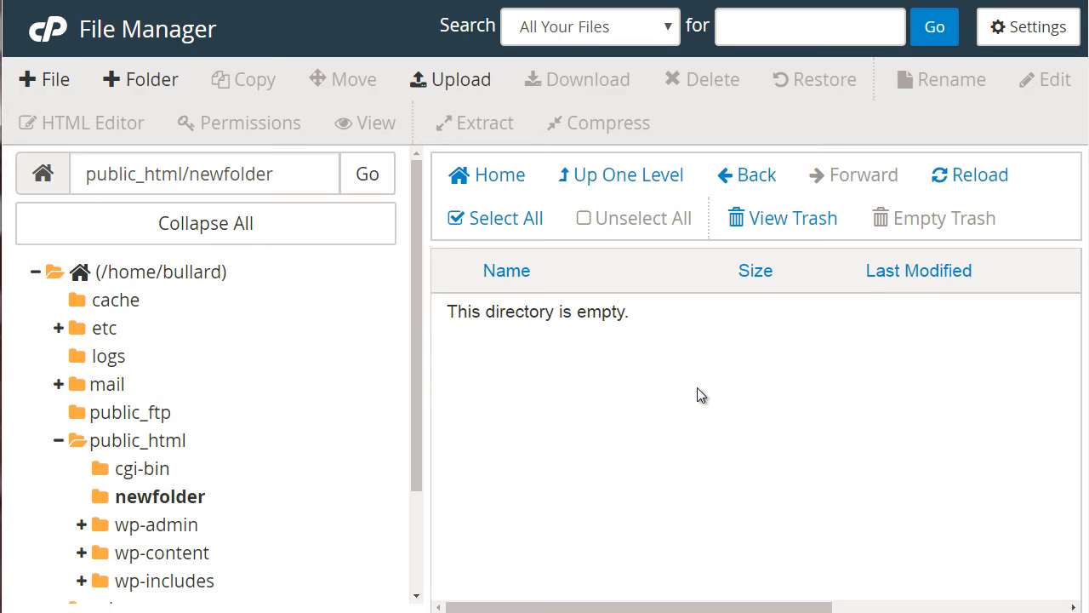
pyautogui.click(440, 84)
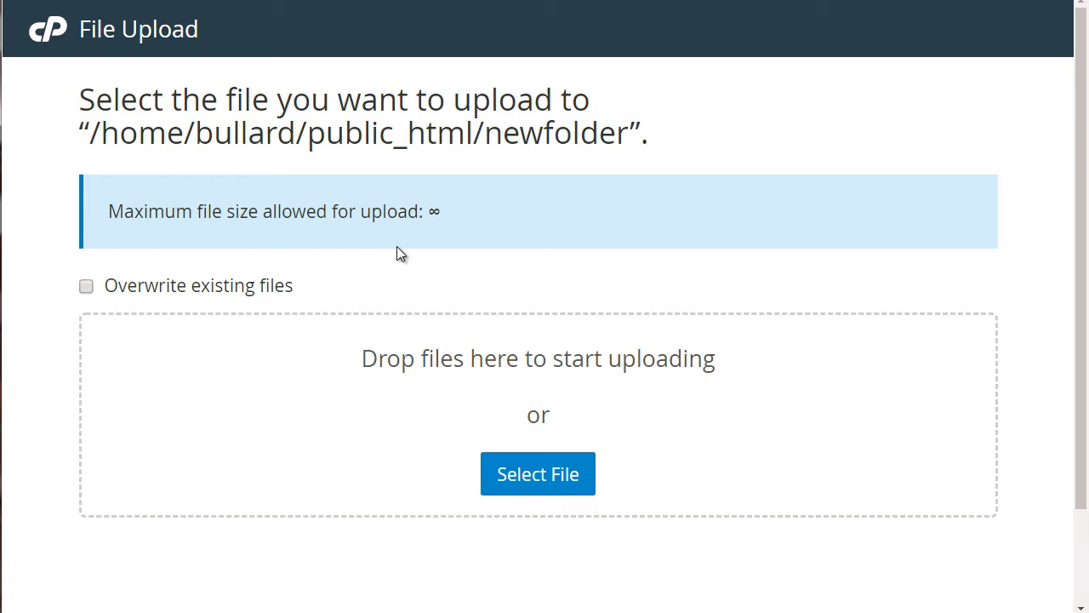
pyautogui.click(538, 488)
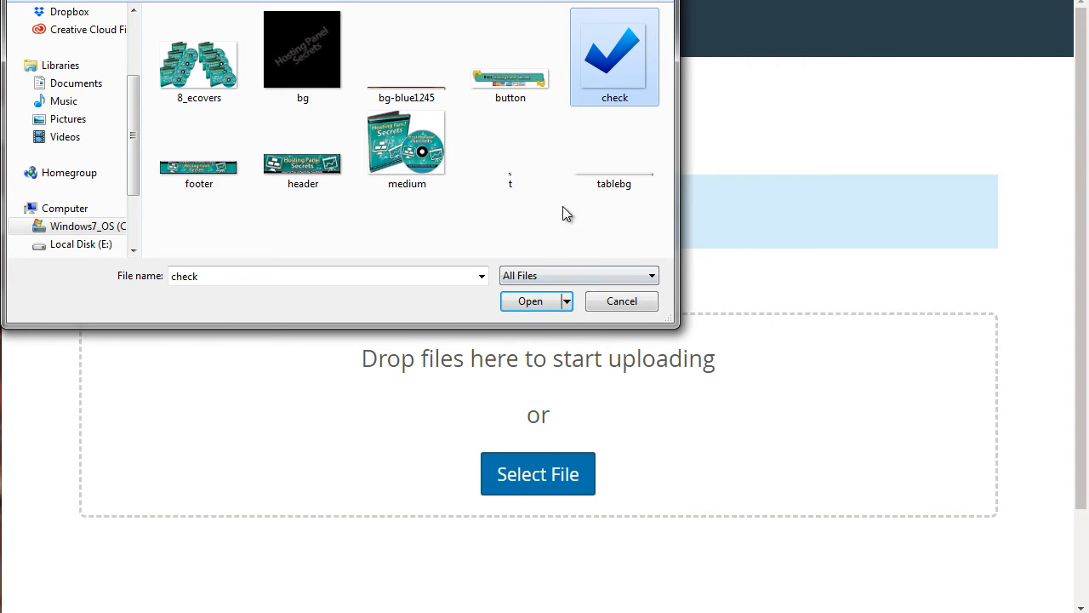
pyautogui.click(529, 301)
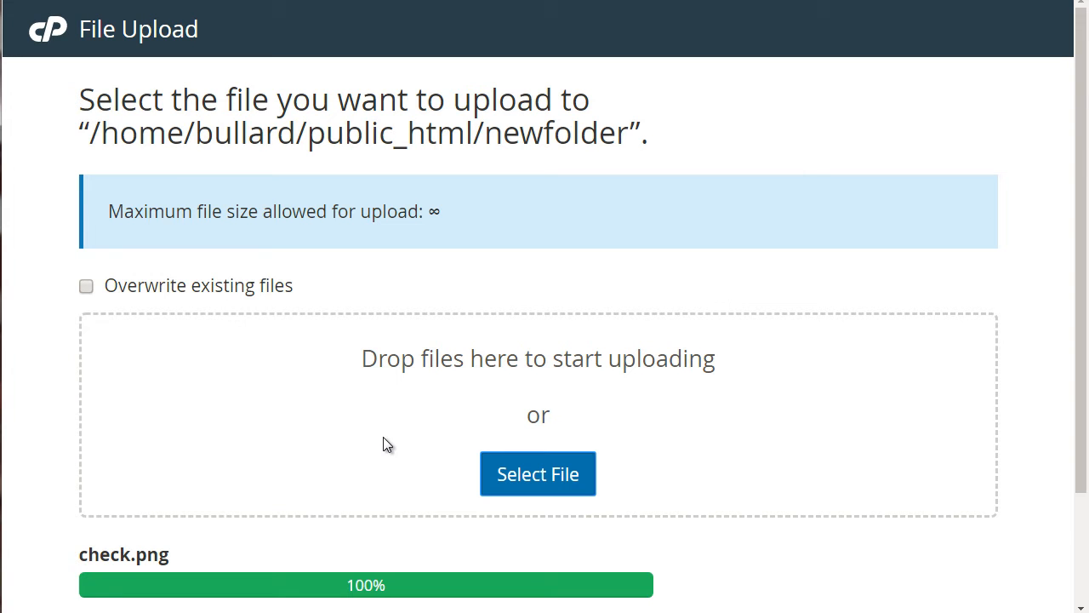
pyautogui.scroll(-3, 620, 493)
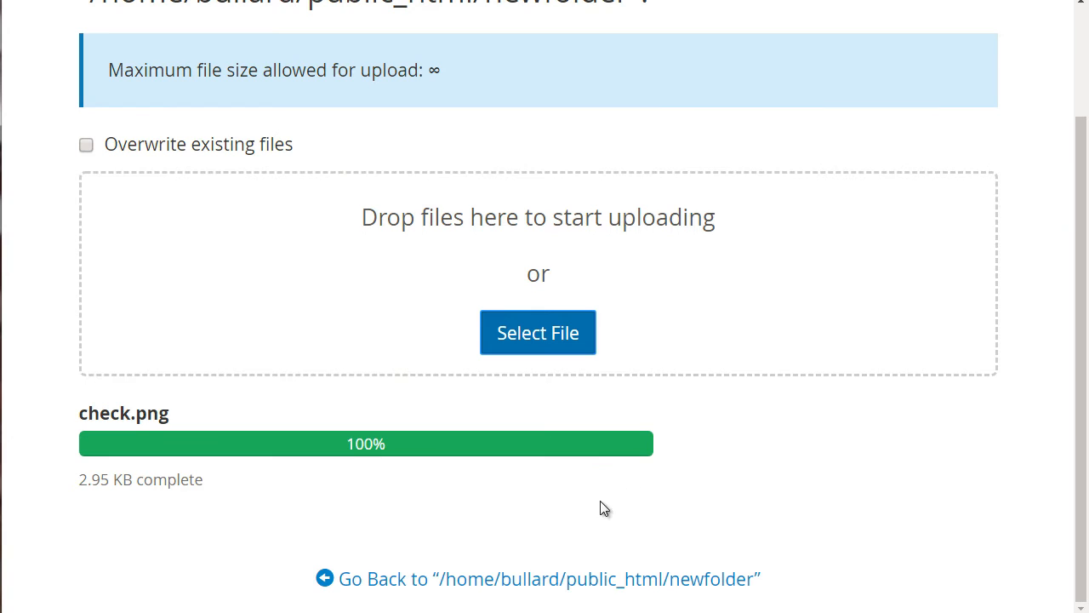
pyautogui.click(438, 586)
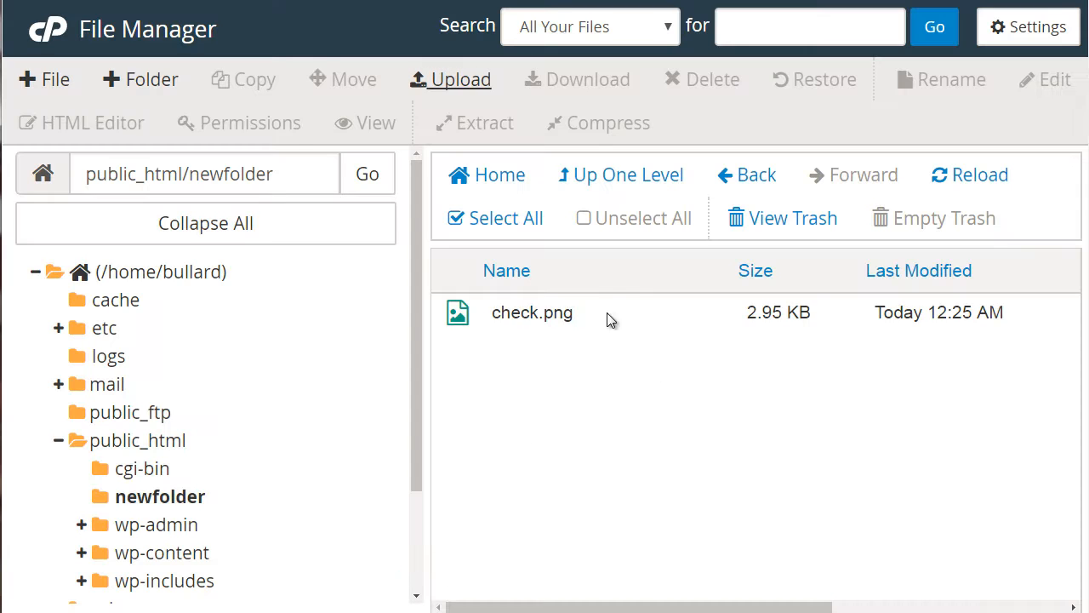
# - Download check.png and compress it as a Zip Archive named check.png.zip
pyautogui.click(549, 317)
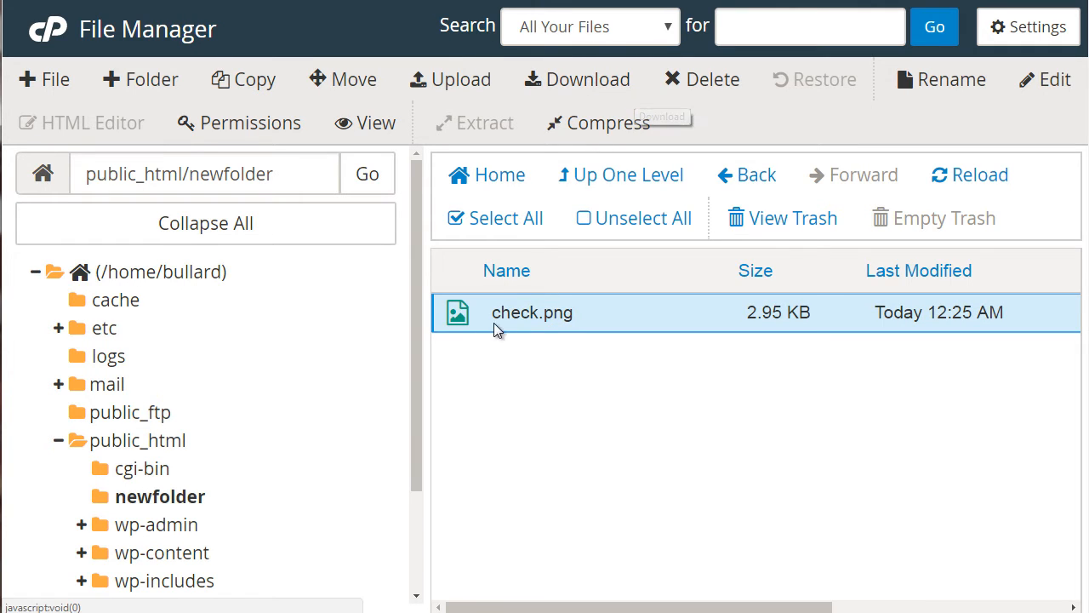
pyautogui.click(578, 85)
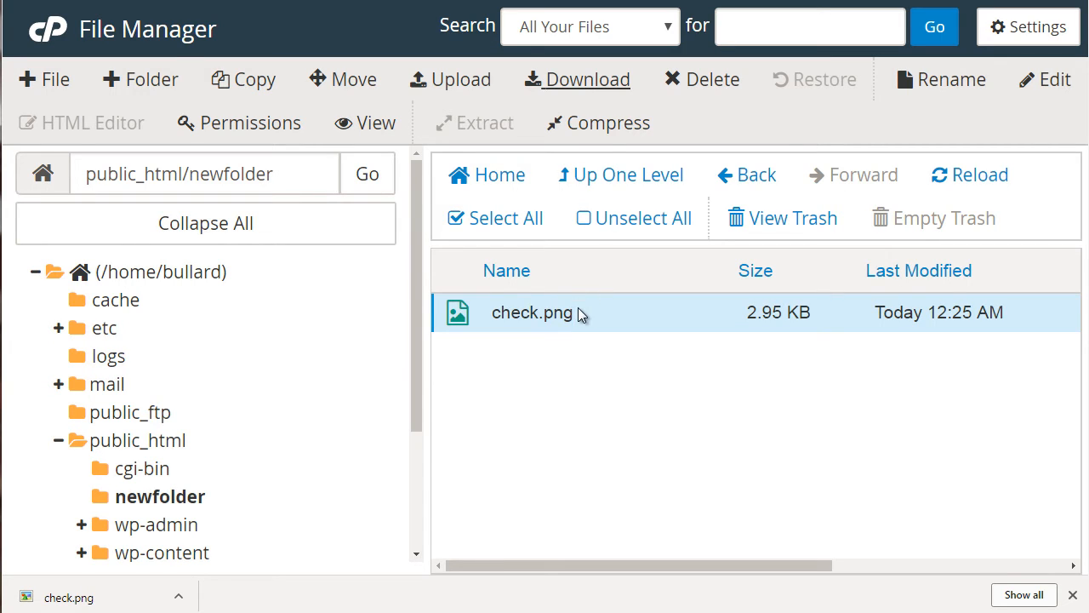
pyautogui.click(602, 126)
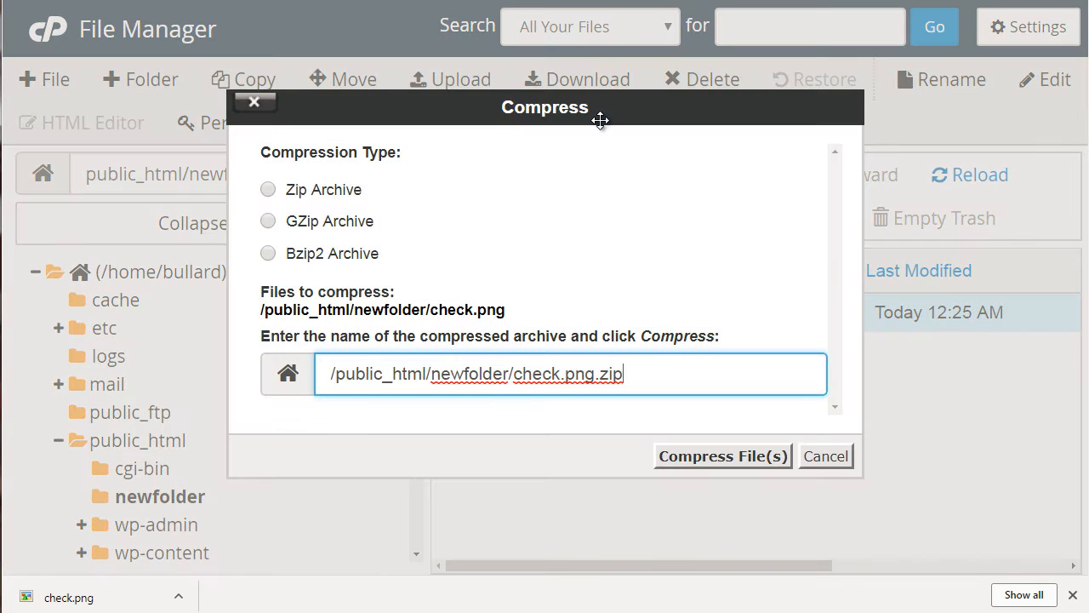
pyautogui.click(319, 189)
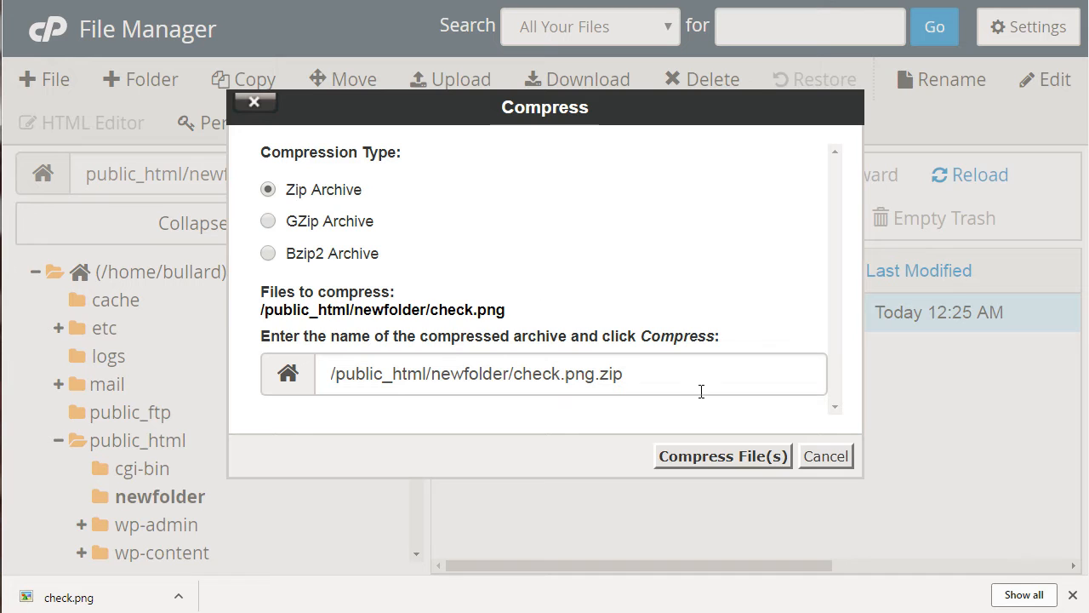
pyautogui.click(715, 450)
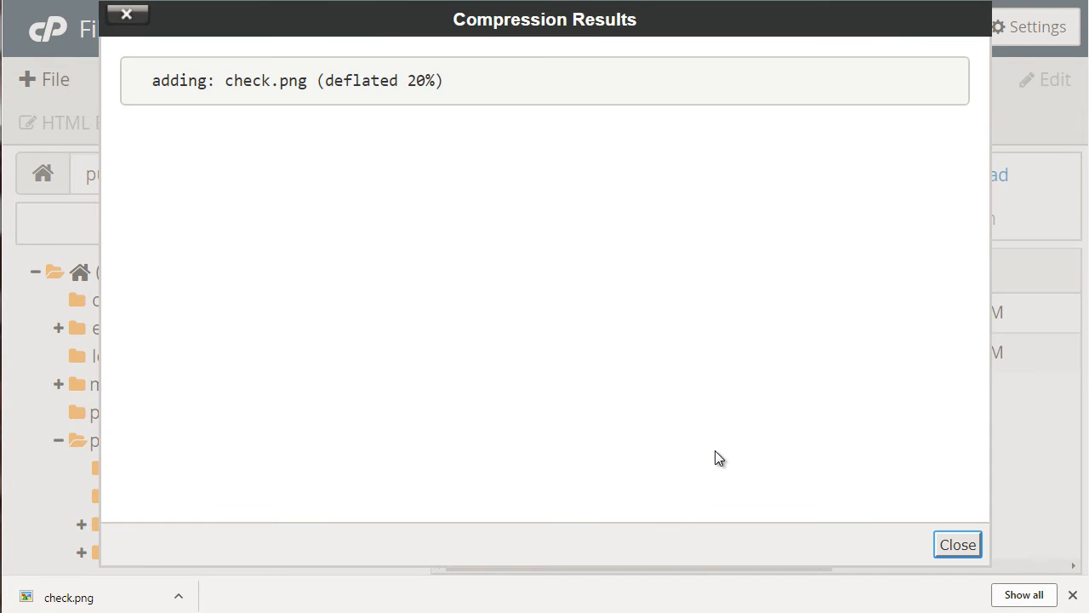
pyautogui.click(962, 543)
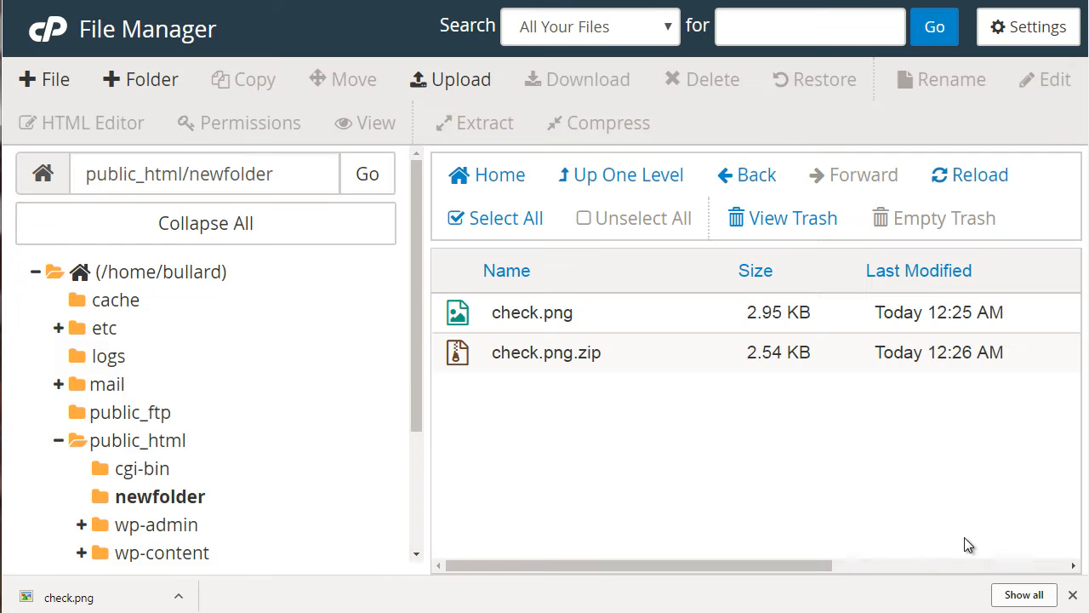
# - Download check.png.zip, then delete it permanently, skipping the trash
pyautogui.click(604, 352)
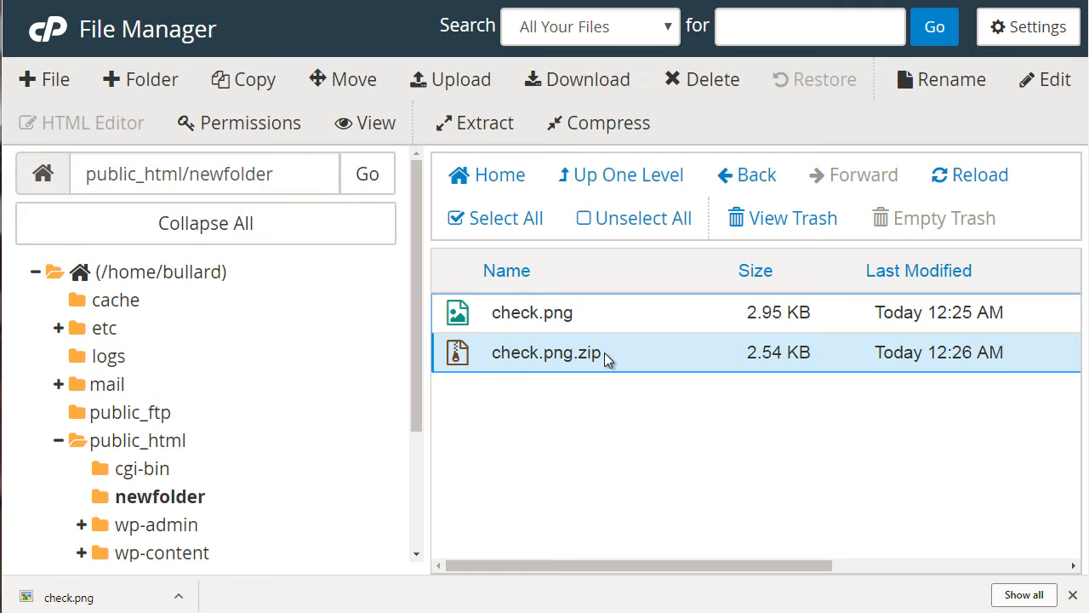
pyautogui.click(562, 78)
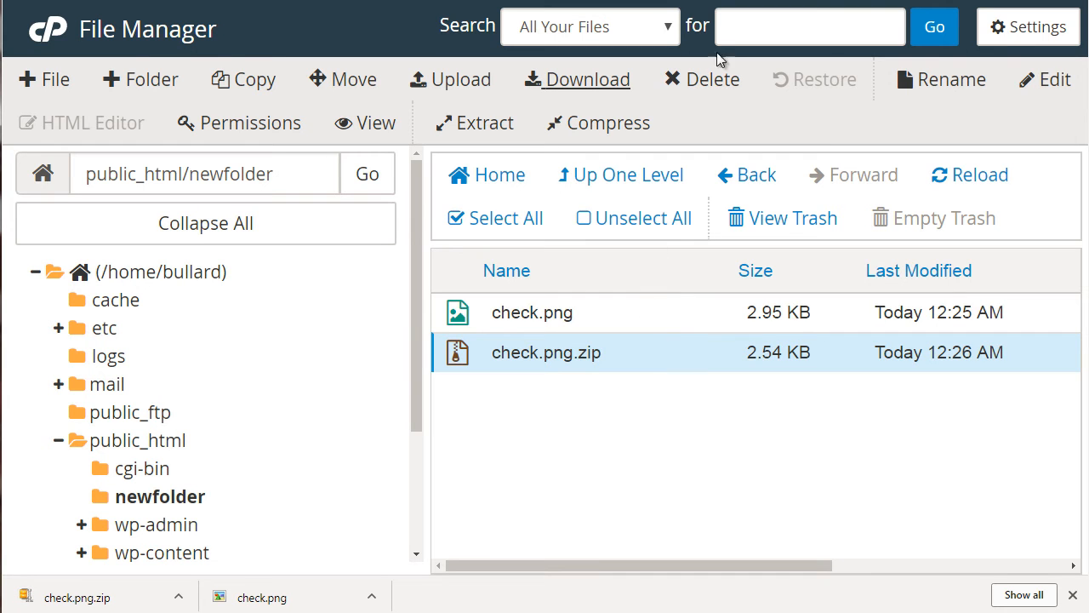
pyautogui.click(707, 79)
pyautogui.click(586, 298)
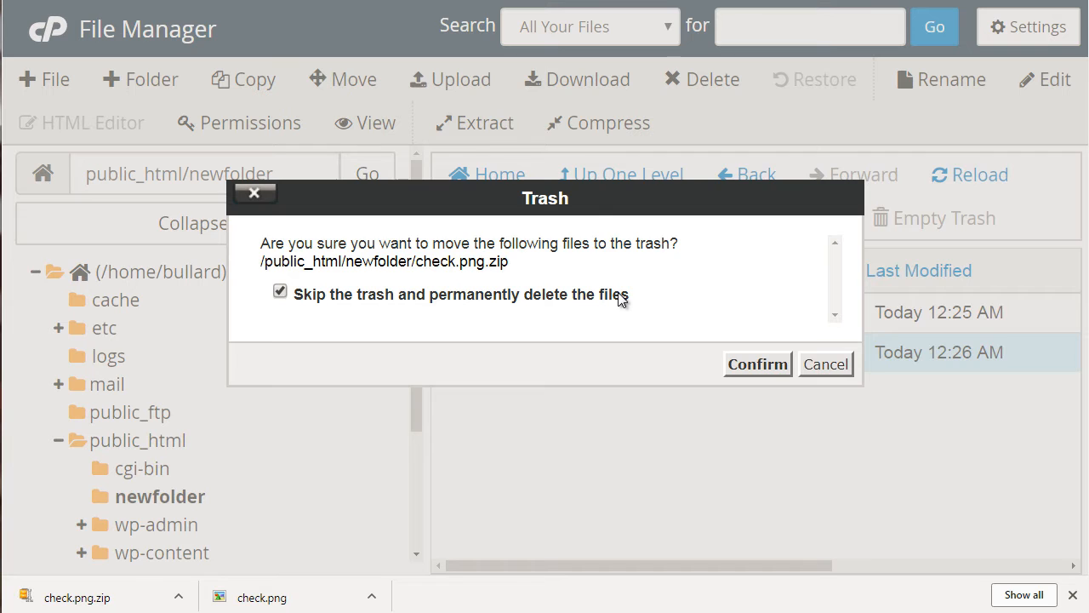
pyautogui.click(621, 298)
pyautogui.click(757, 365)
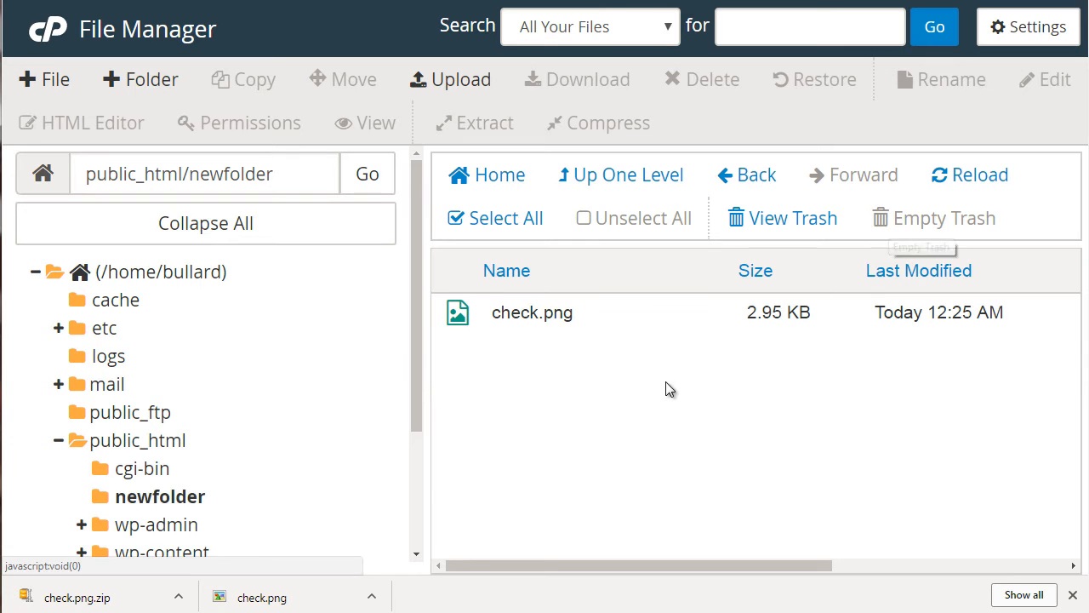
pyautogui.moveTo(415, 346); pyautogui.dragTo(416, 414)
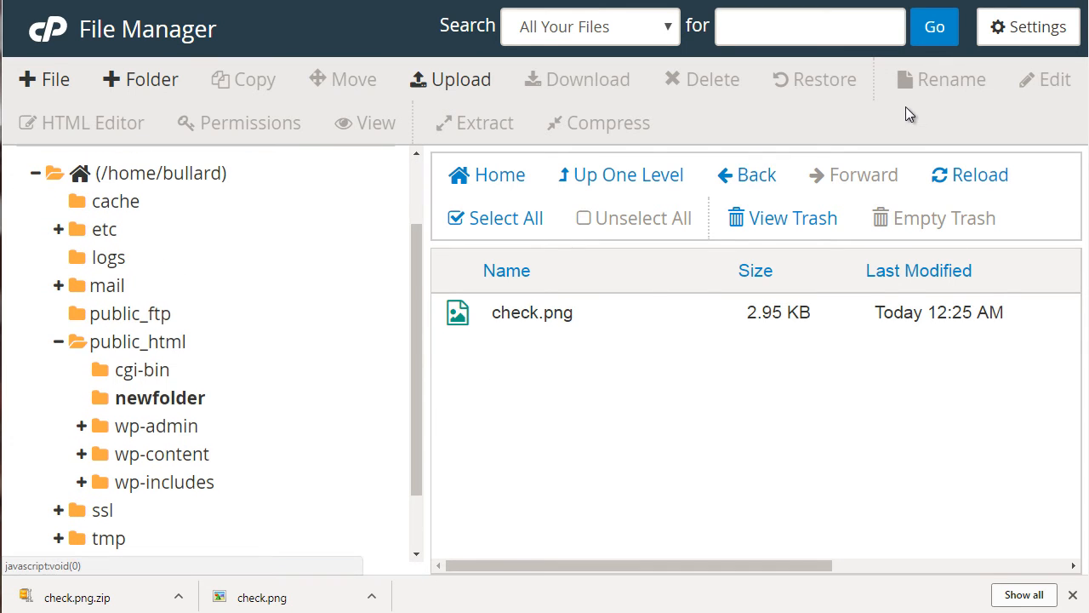
pyautogui.click(639, 318)
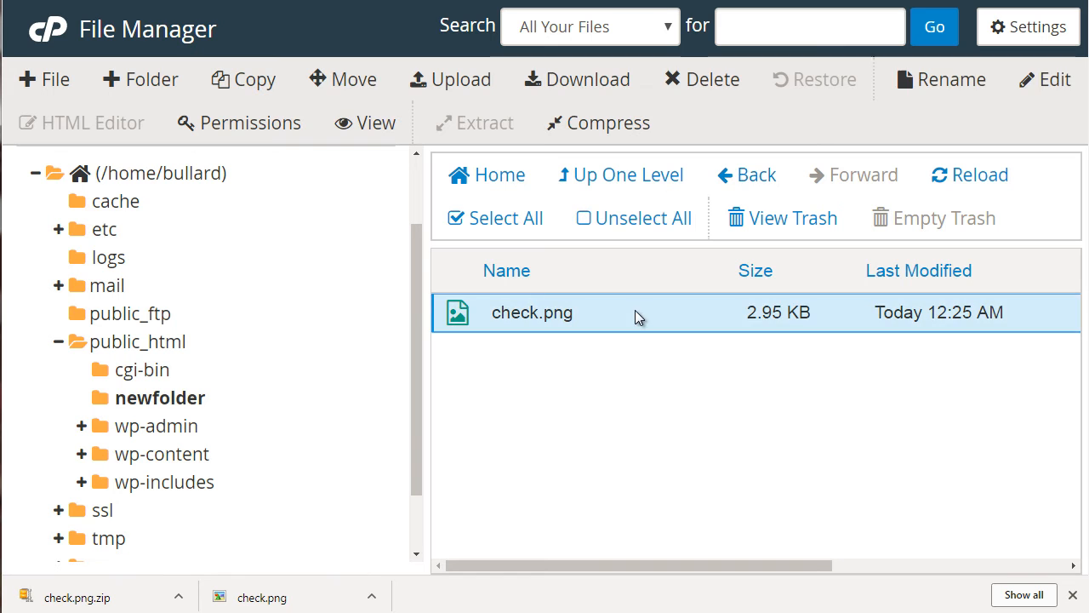
pyautogui.click(958, 79)
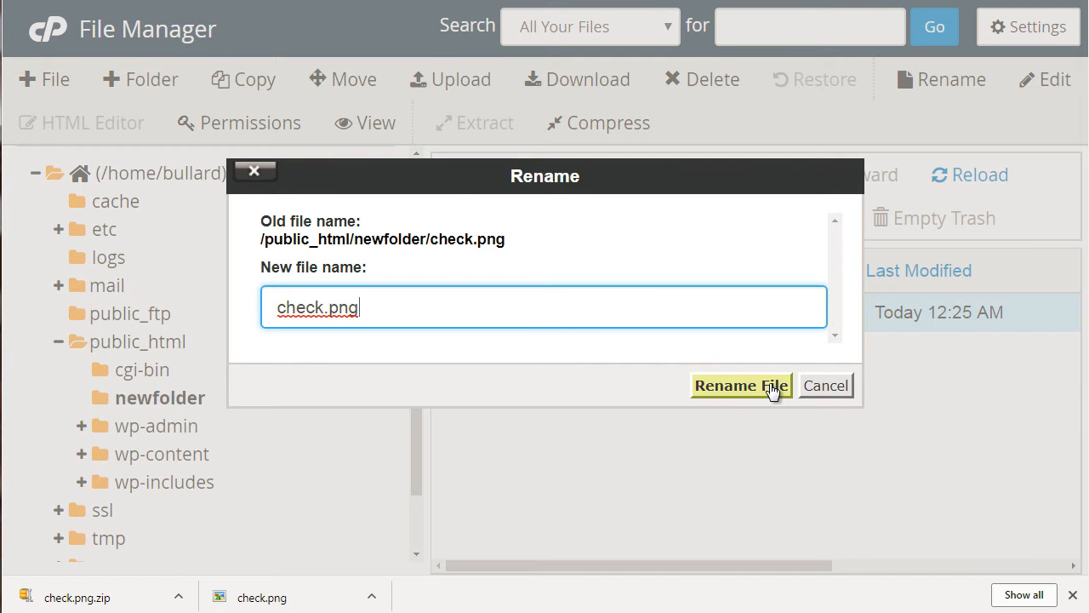
pyautogui.click(820, 388)
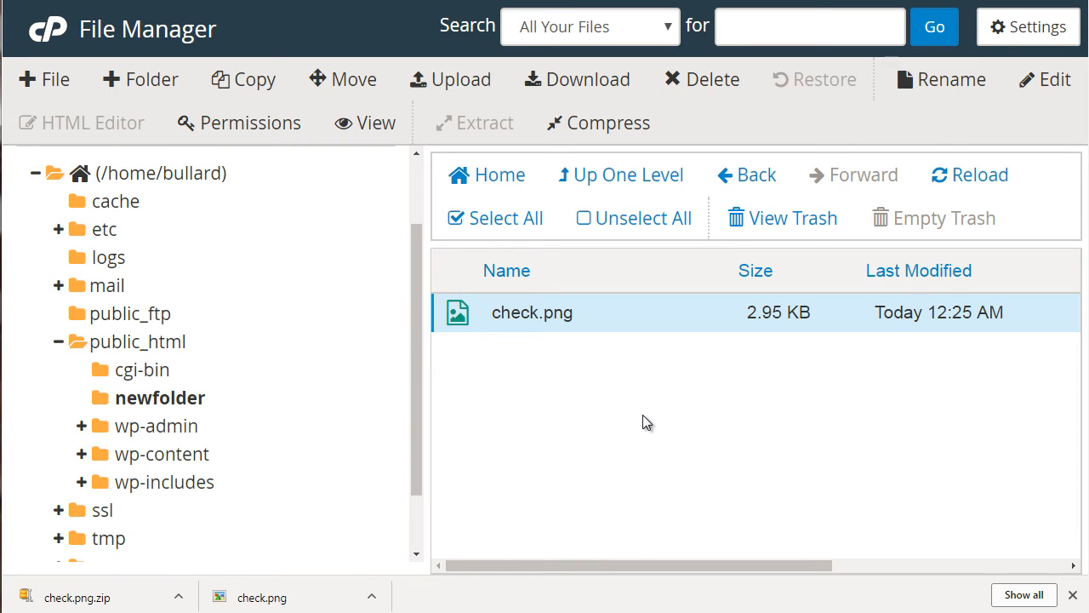
pyautogui.click(1052, 79)
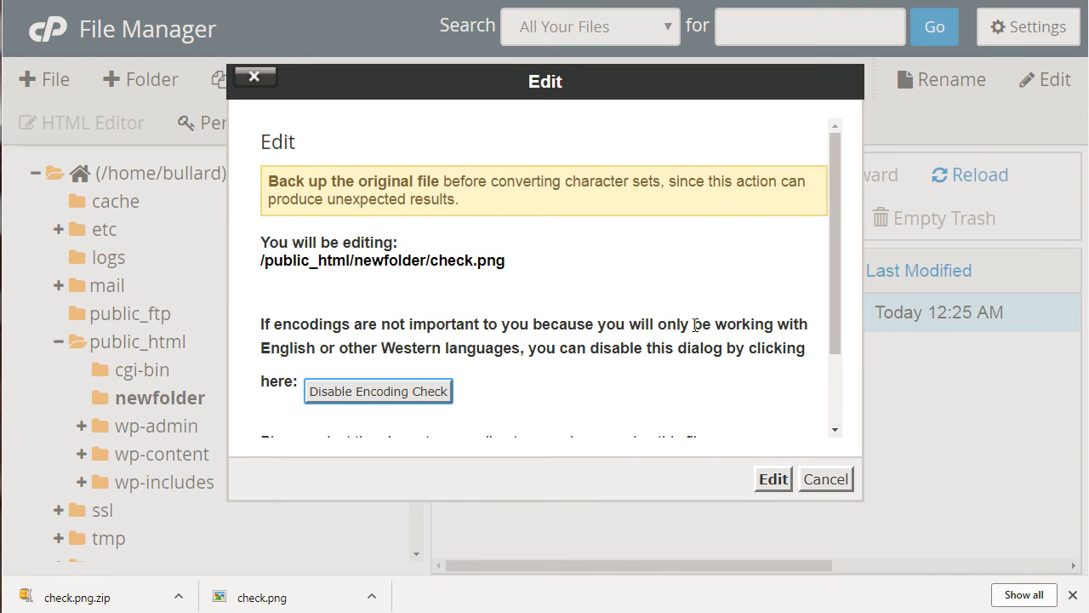
pyautogui.click(822, 481)
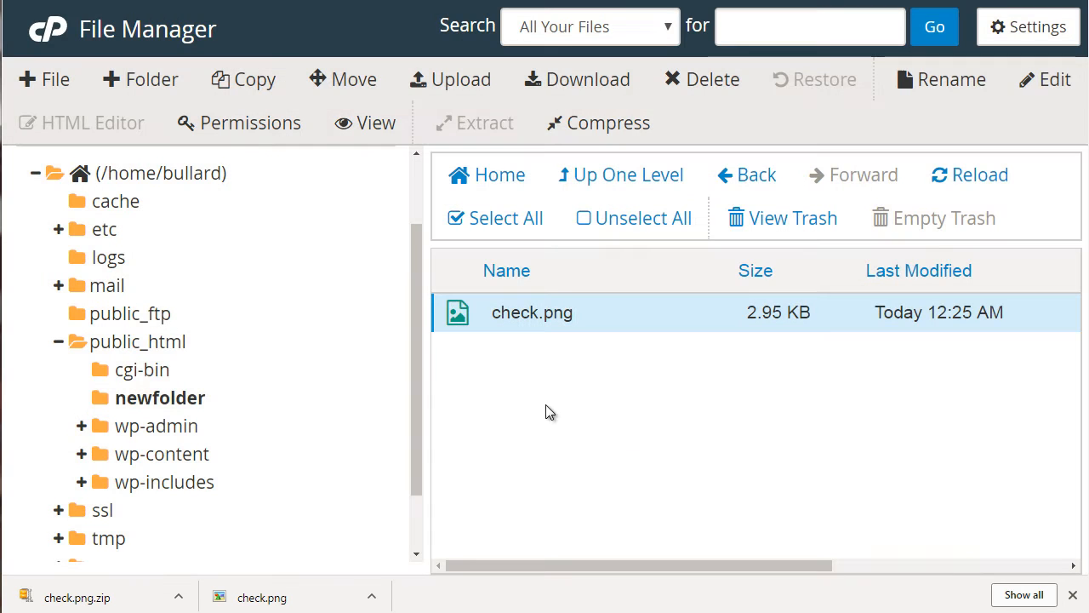
# - Create a new empty file named file.txt in newfolder
pyautogui.click(51, 79)
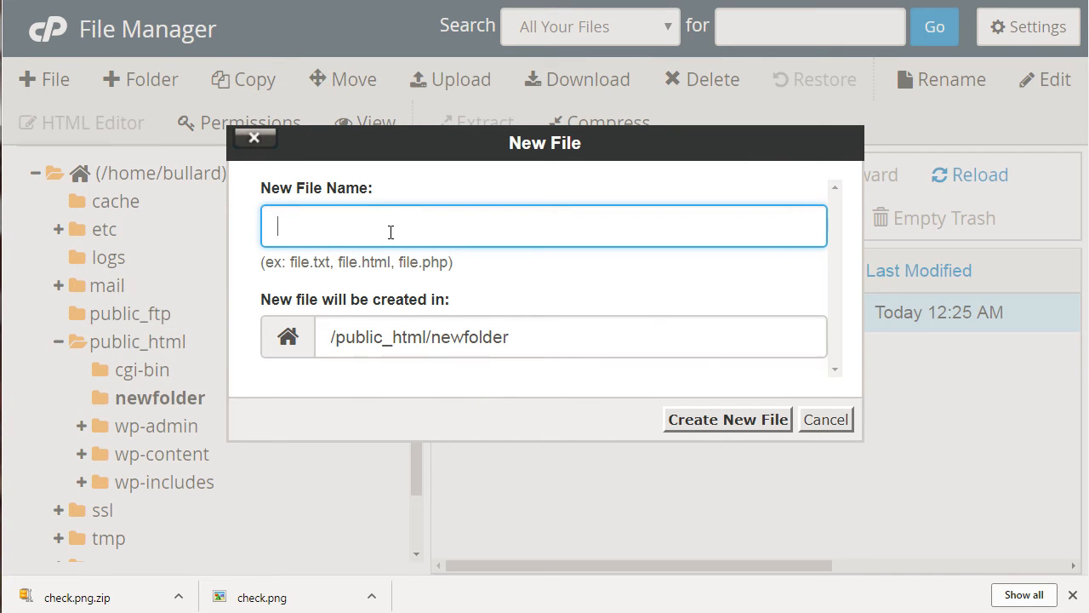
pyautogui.write('file.txt')
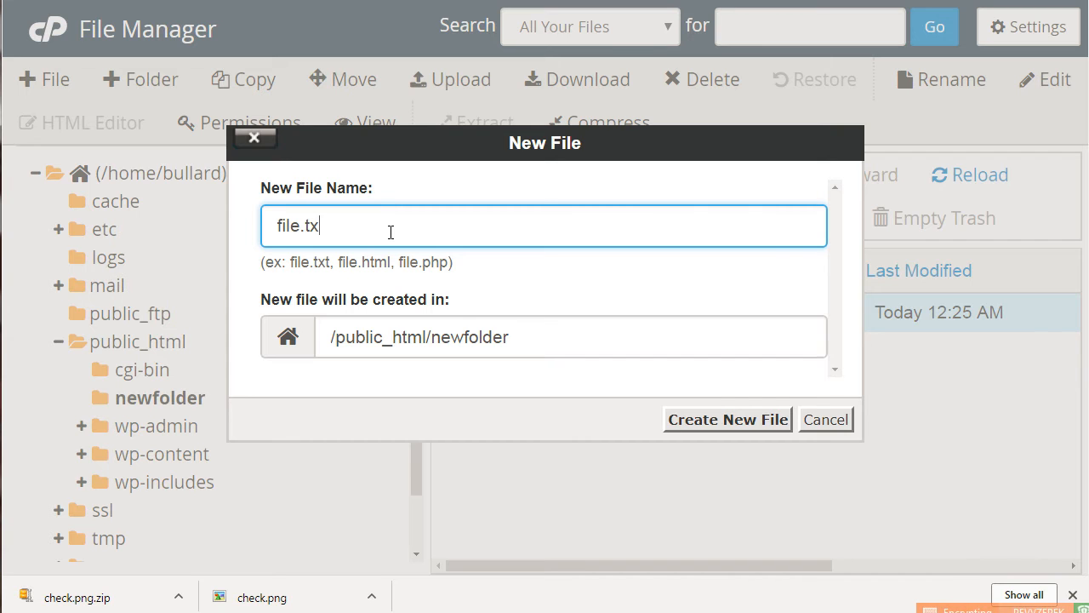
pyautogui.click(736, 426)
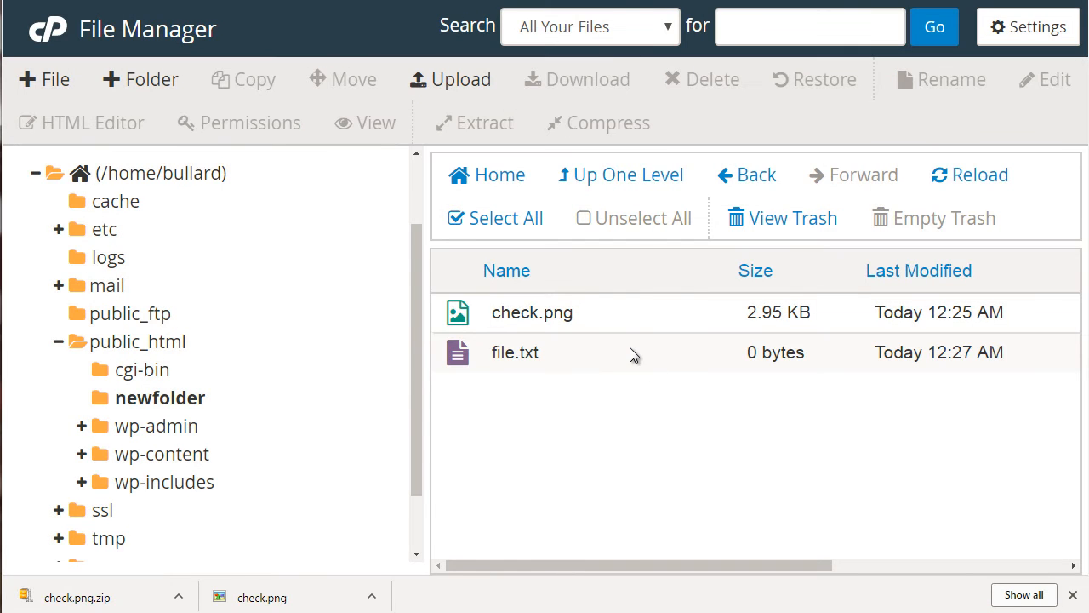
# - Open file.txt in the file editor
pyautogui.click(630, 349)
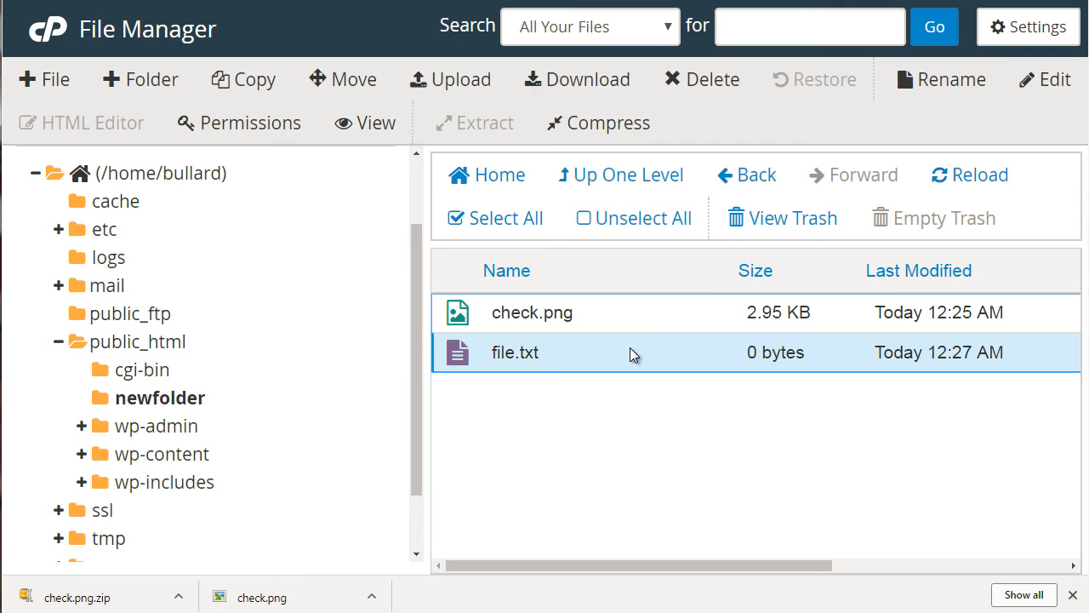
pyautogui.click(1054, 79)
pyautogui.click(771, 479)
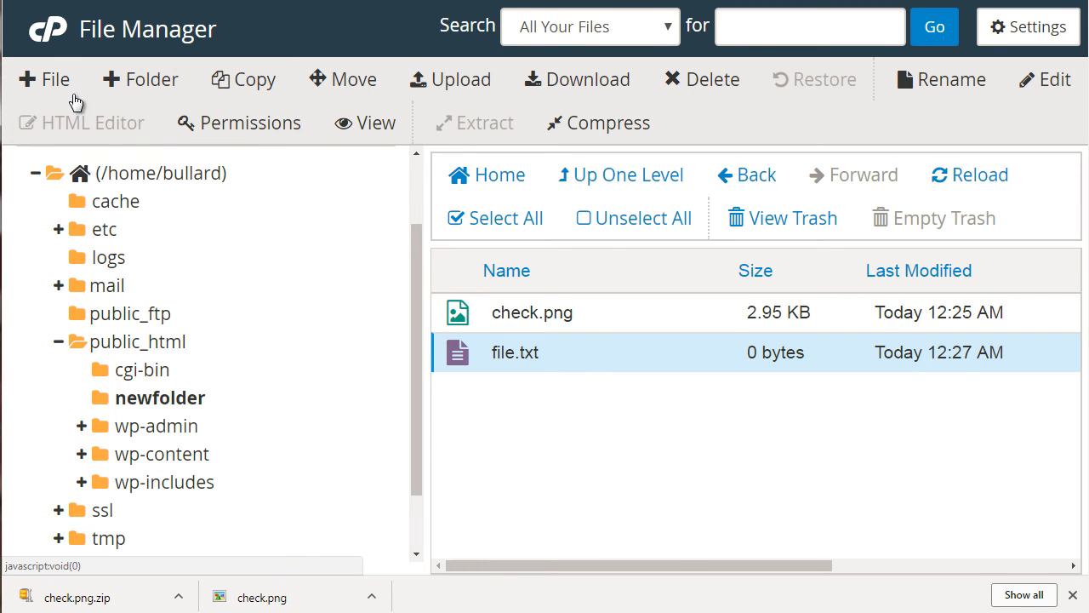
# - Create a new empty file named file.html in newfolder
pyautogui.click(47, 79)
pyautogui.write('file.ht')
pyautogui.press('BackSpace')
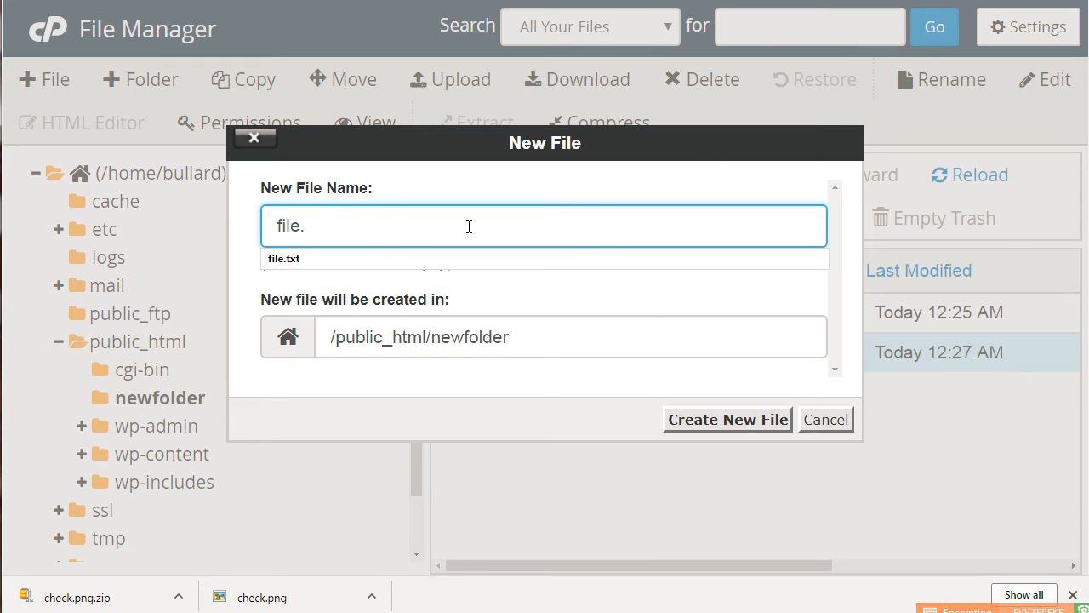
pyautogui.write('html')
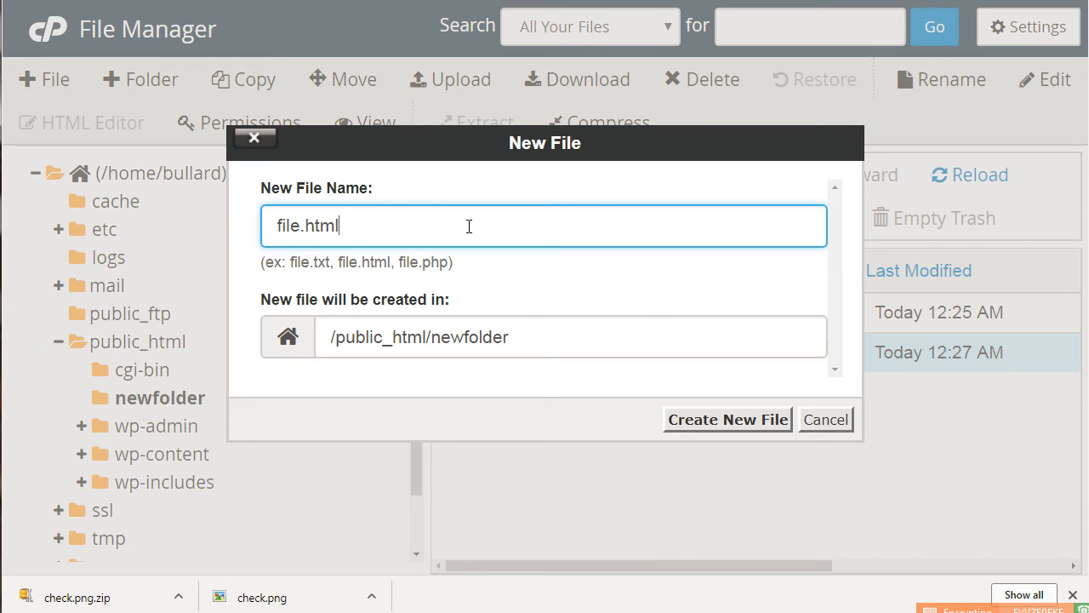
pyautogui.click(735, 420)
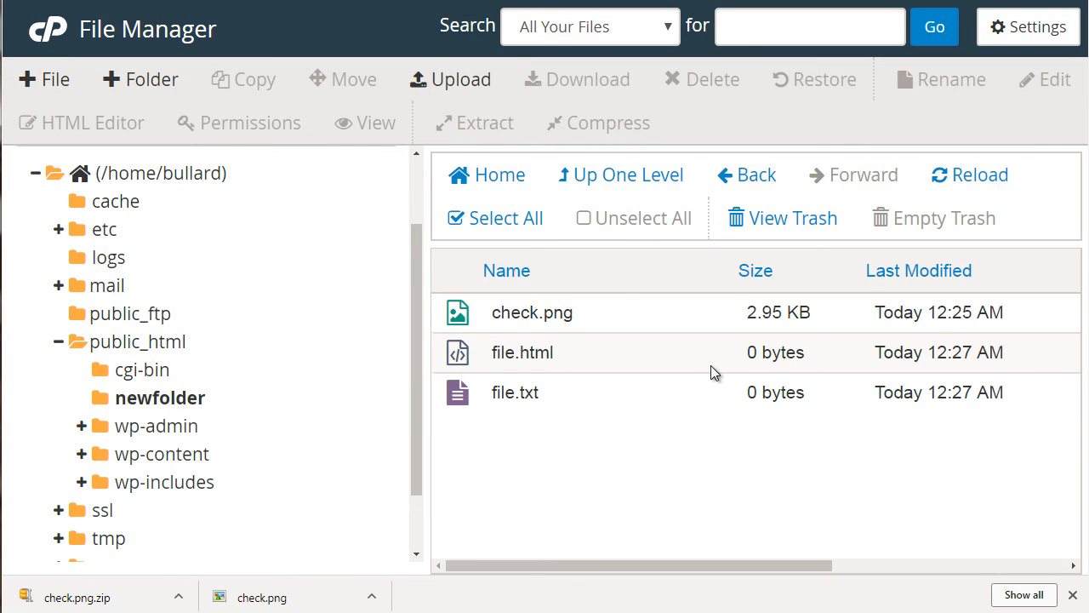
# - Open file.html in the HTML Editor and close the editor without making changes
pyautogui.click(711, 370)
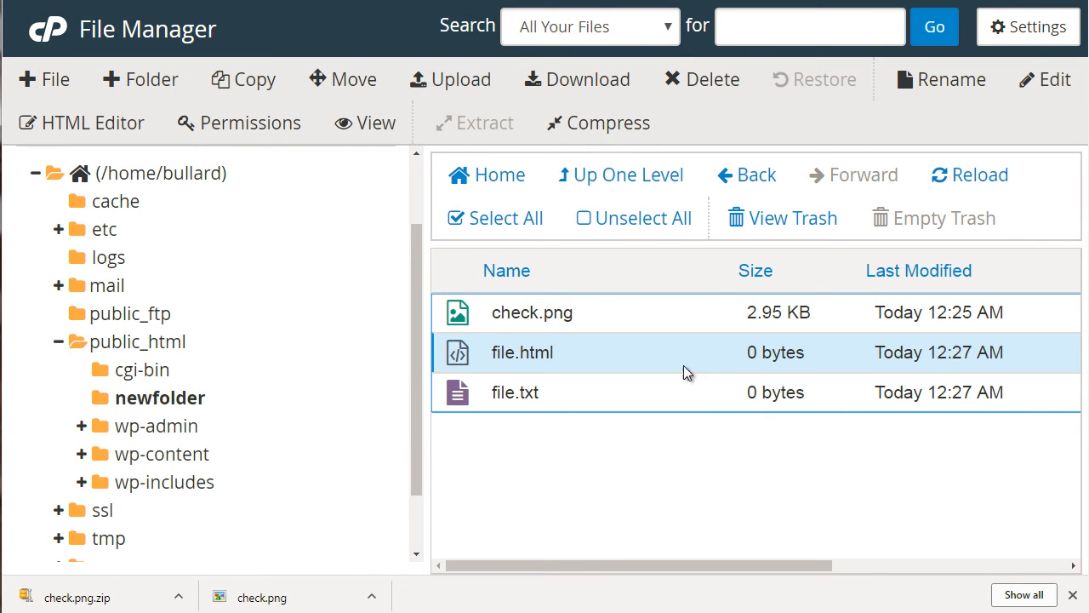
pyautogui.click(129, 124)
pyautogui.click(774, 479)
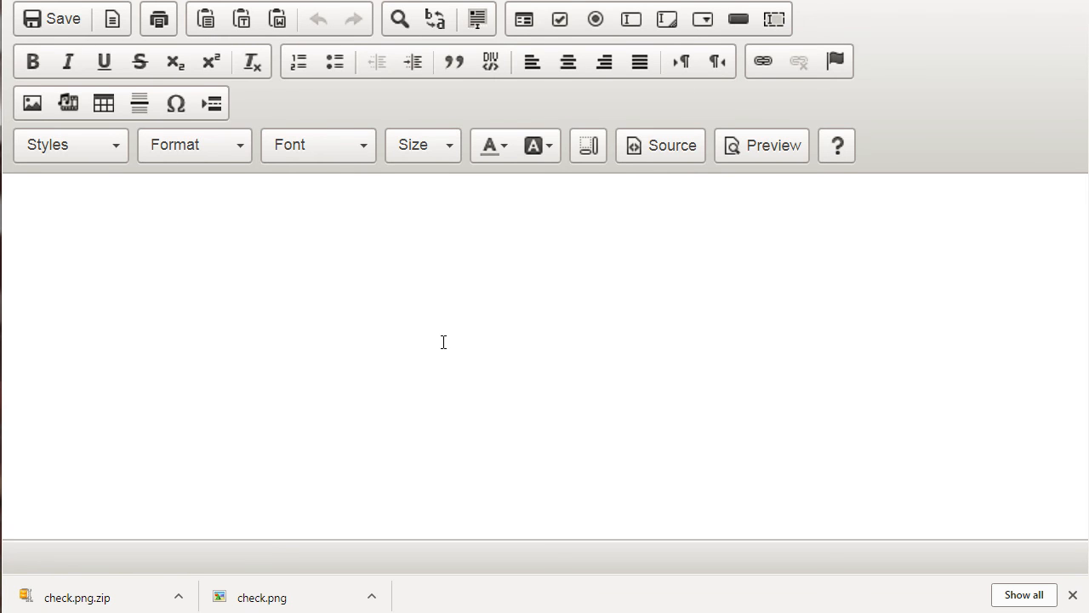
pyautogui.click(404, 297)
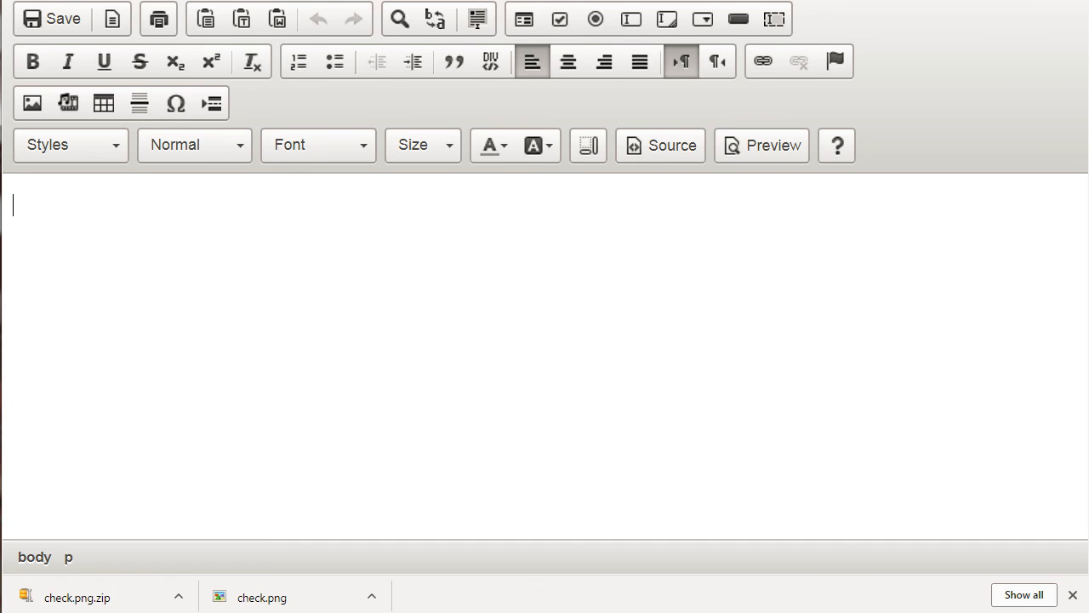
pyautogui.hotkey('ctrl', 'w')
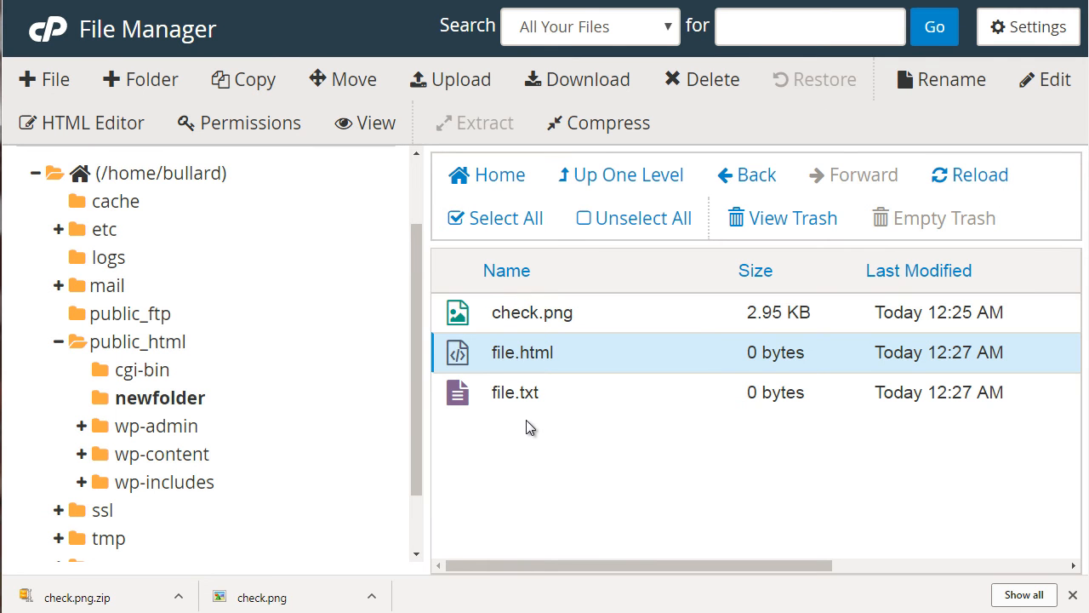
# - Open the Change Permissions dialog for file.html and cancel it without changes
pyautogui.click(288, 129)
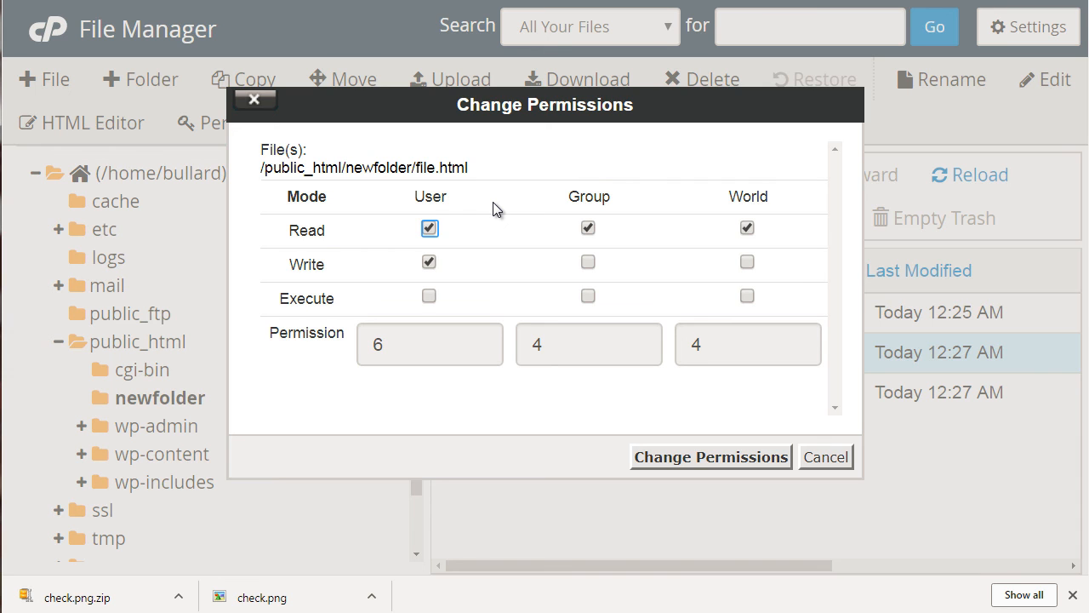
pyautogui.click(822, 469)
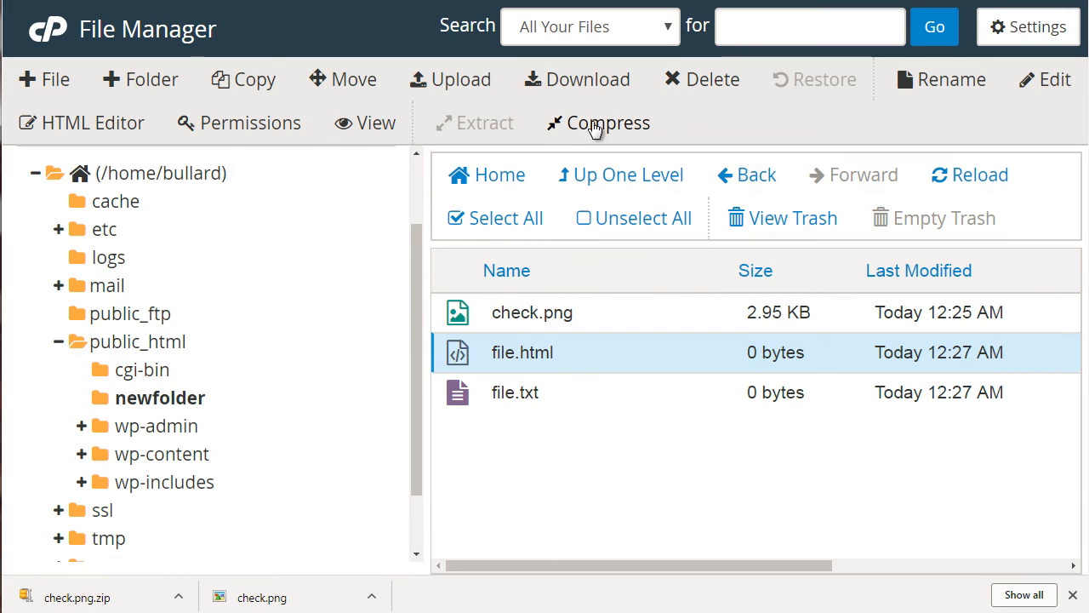